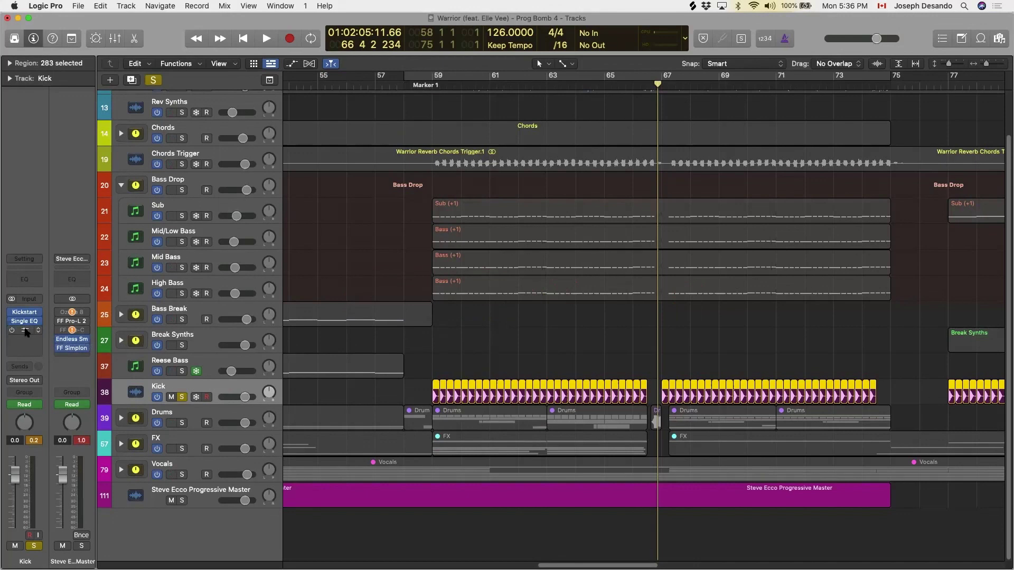
Step: Open the DS-10 Drum Shaper plugin window on the Kick channel
left_click(25, 330)
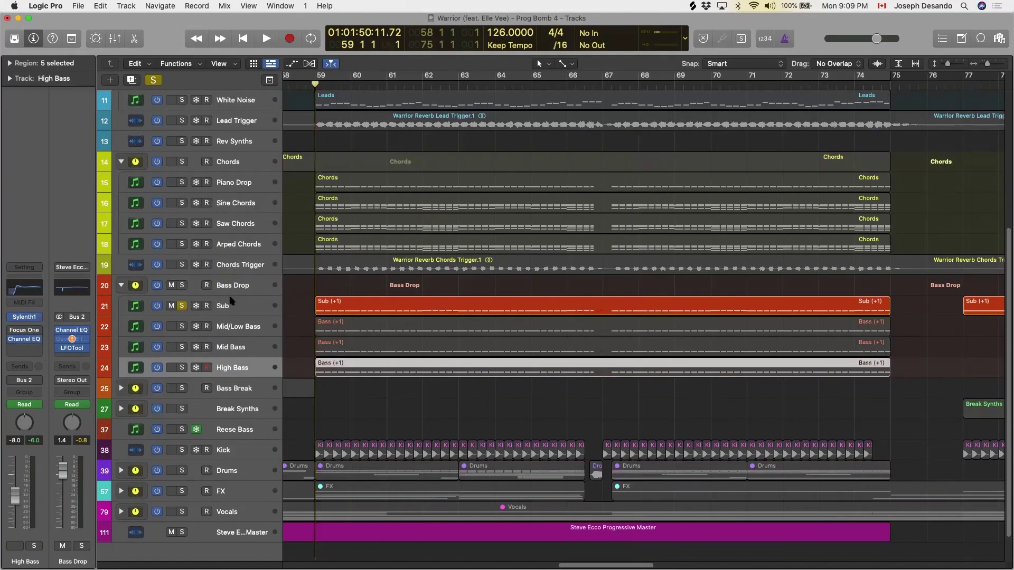
Step: Play the drop while soloing Mid/Low, Mid and High Bass in turn, then stop and unsolo
key("space")
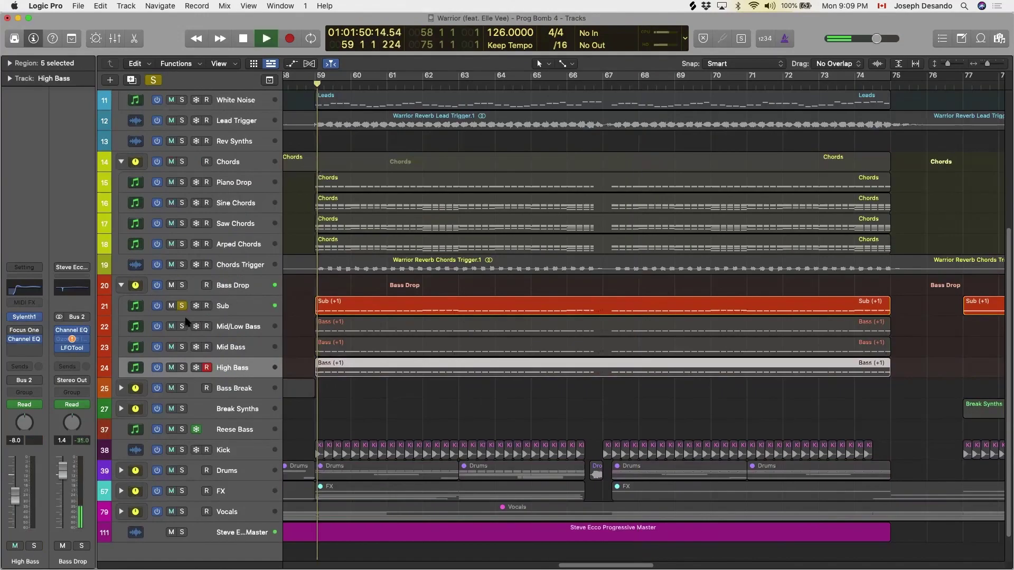
left_click(182, 326)
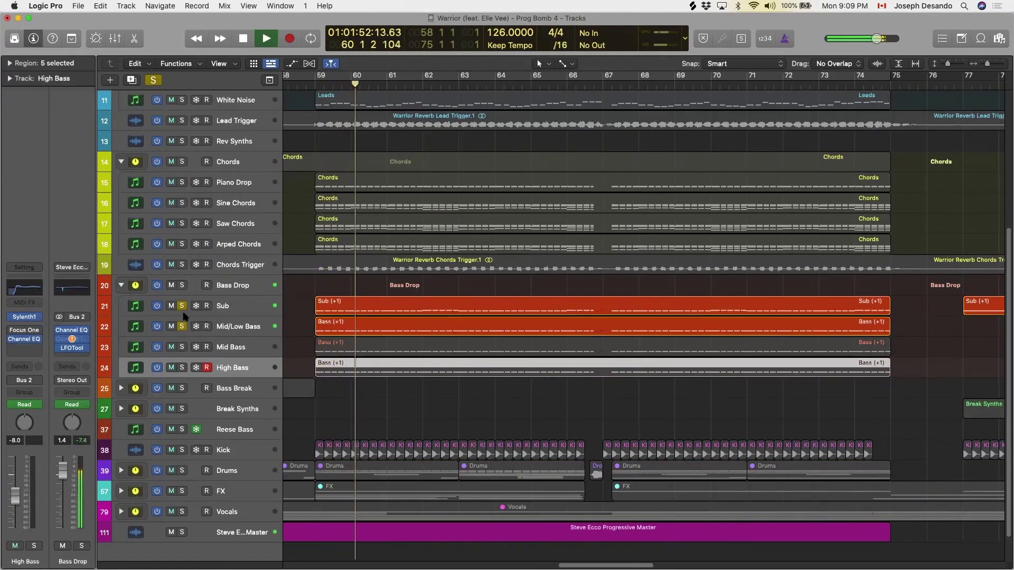
left_click(182, 305)
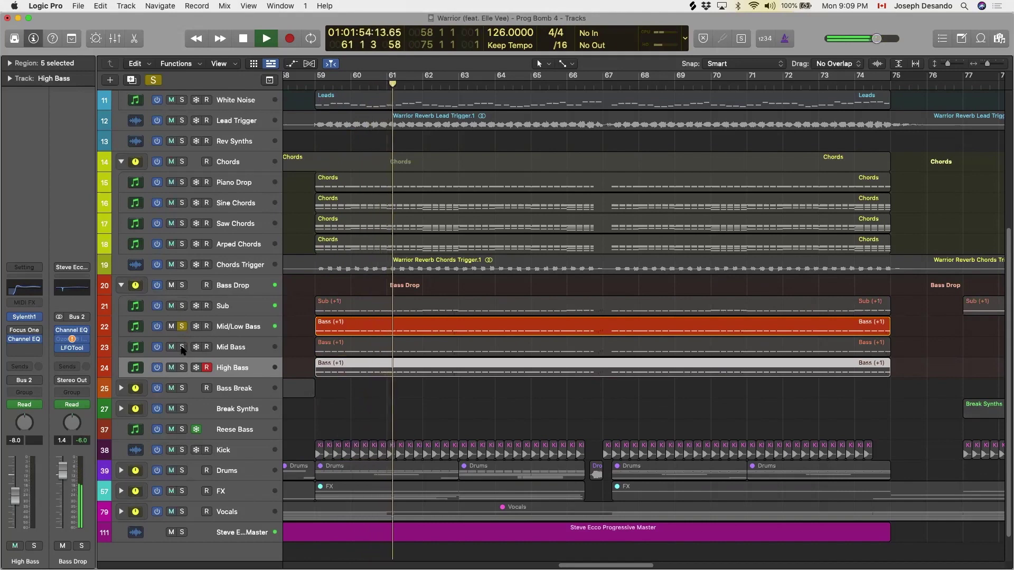
left_click(181, 346)
left_click(182, 326)
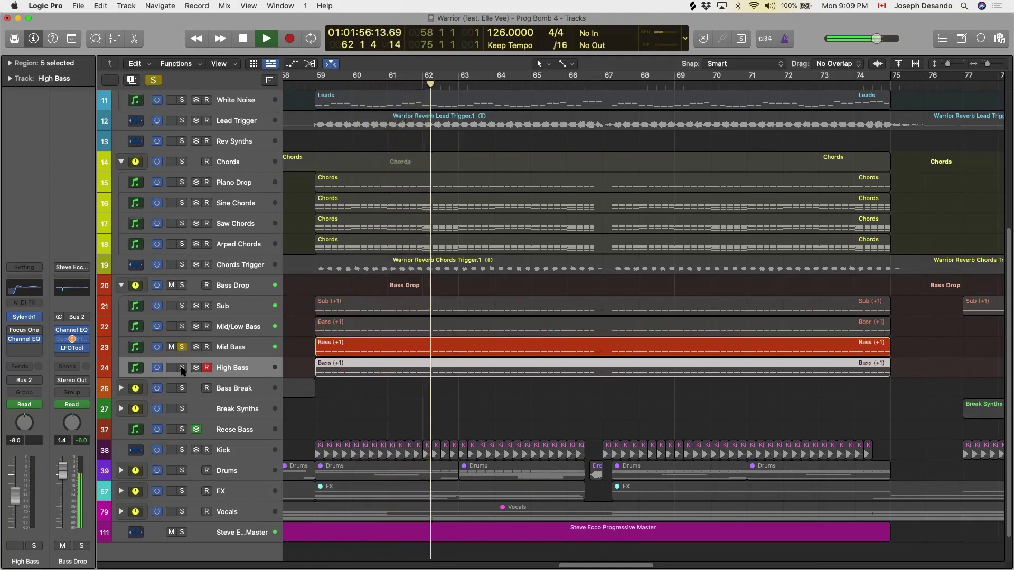
left_click(181, 368)
left_click(182, 346)
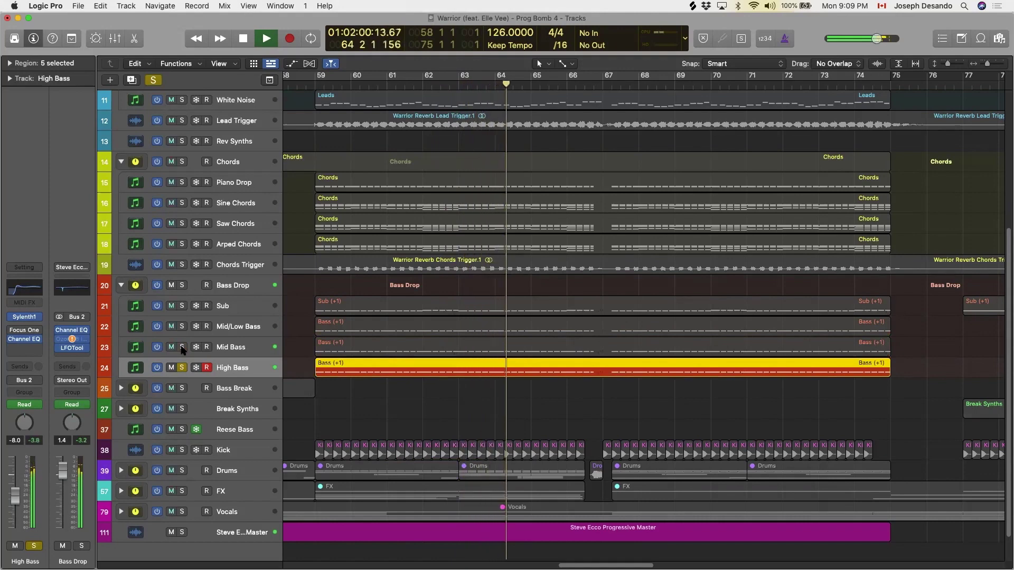
key("space")
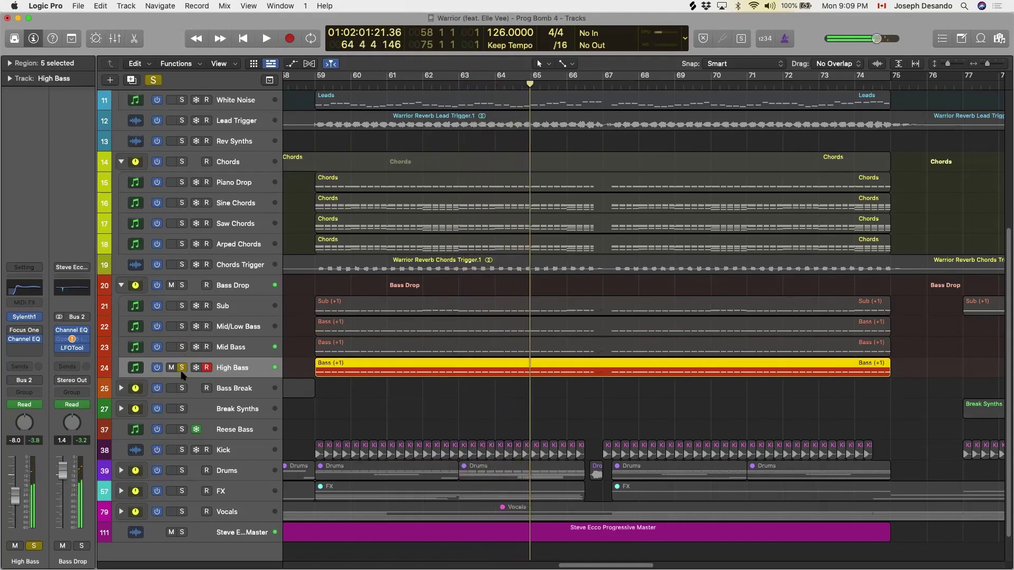
left_click(181, 368)
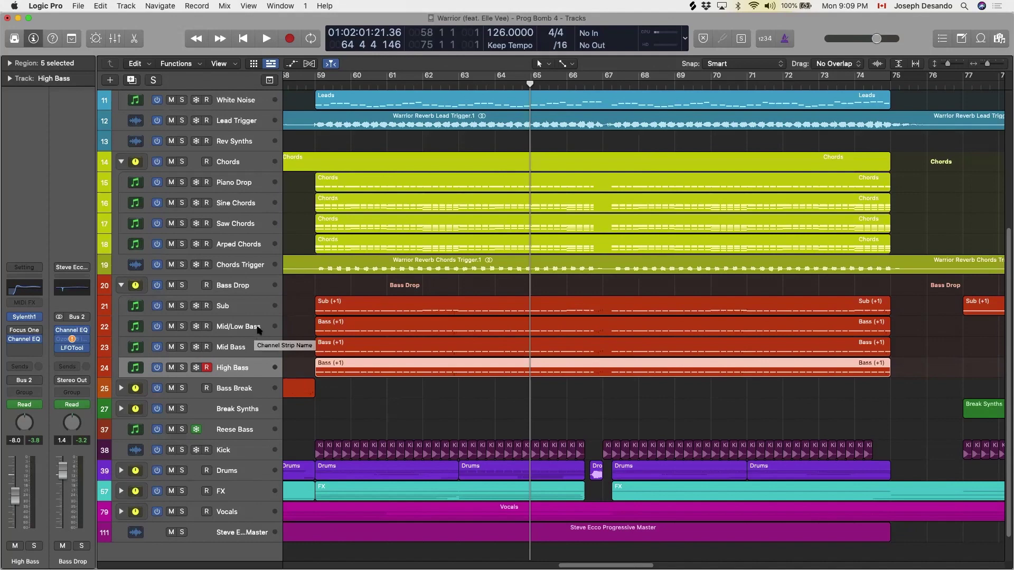
Step: View the Sub region's notes and pitch bends, then solo the Bass Drop group and replay
double_click(395, 303)
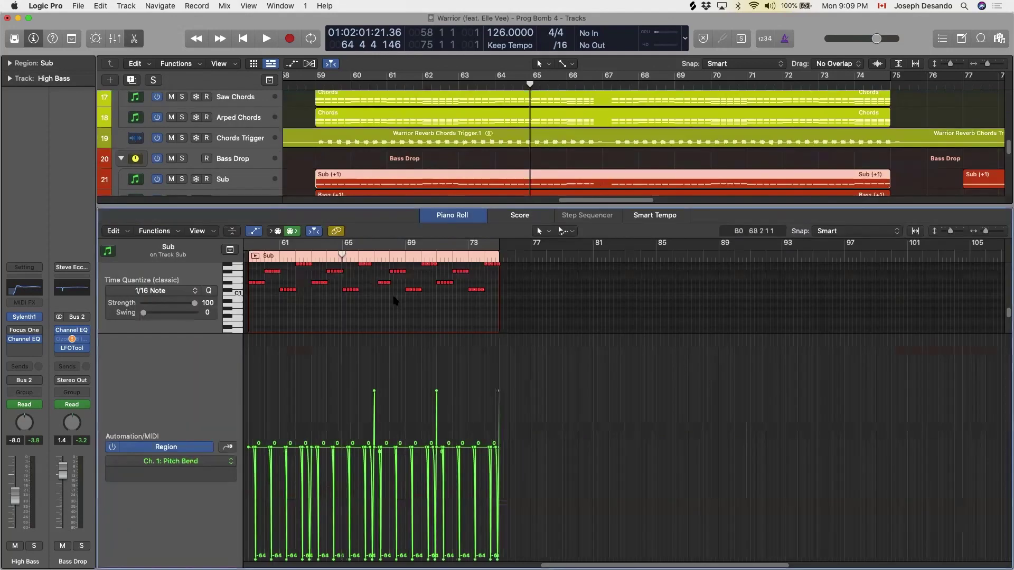
scroll(409, 269, "up", 2)
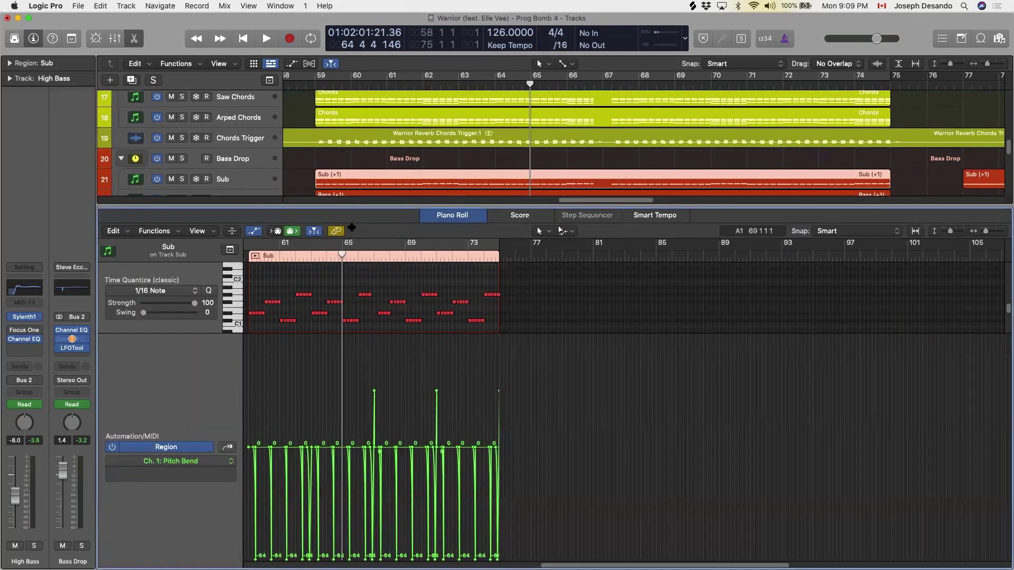
scroll(339, 102, "down", 3)
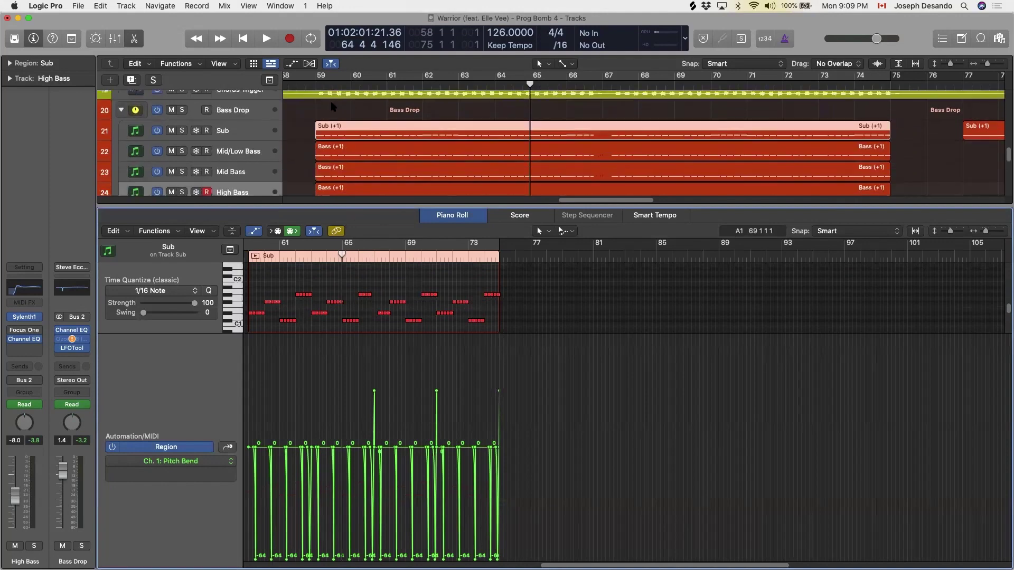
left_click(182, 113)
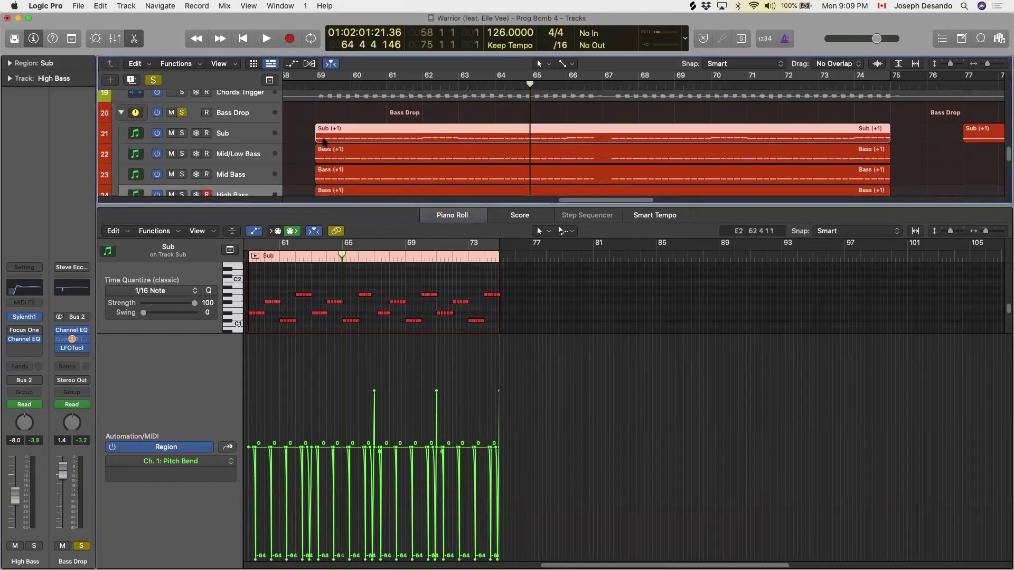
key("space")
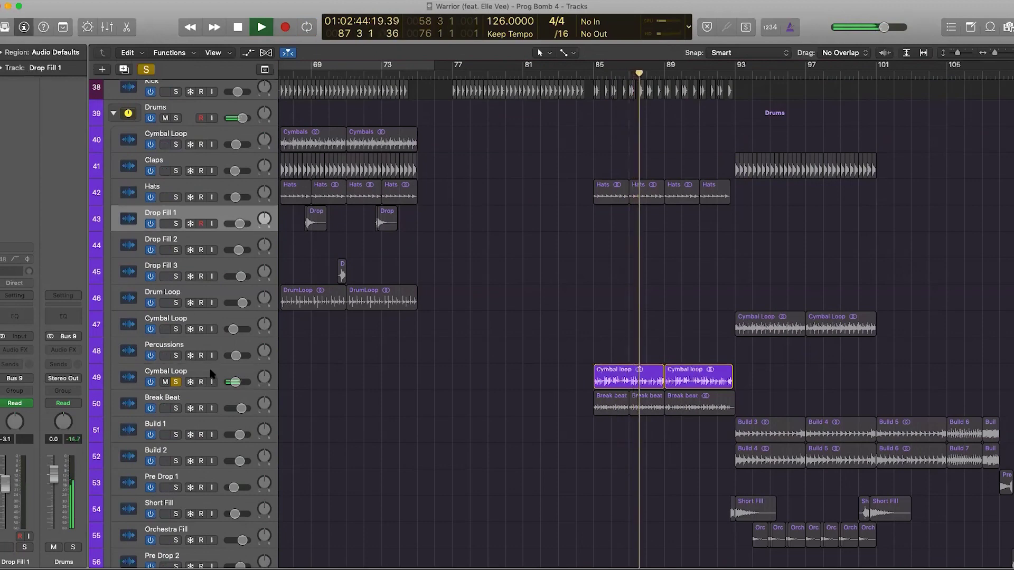
Step: Select Cymbal Loop, zoom out to bars 91–107 while auditioning build-up drums, then stop playback
left_click(214, 378)
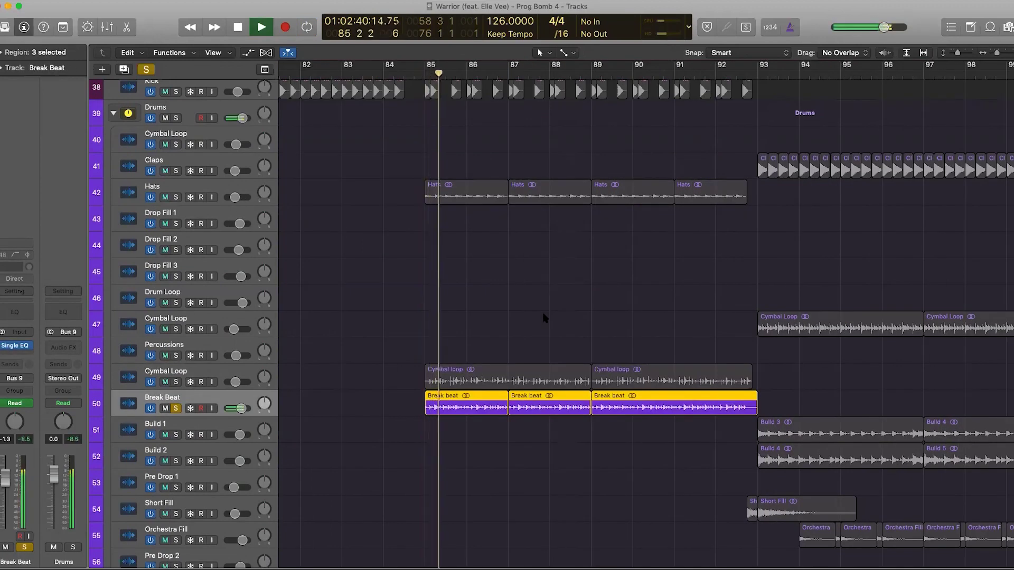
left_click_drag(997, 53, 994, 53)
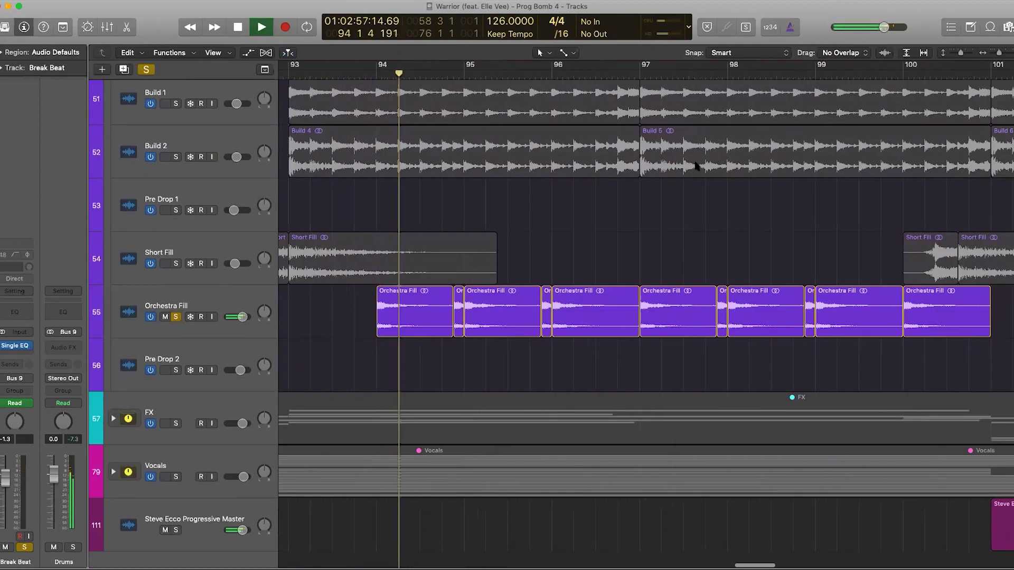
left_click_drag(998, 52, 996, 53)
scroll(697, 216, "right", 2)
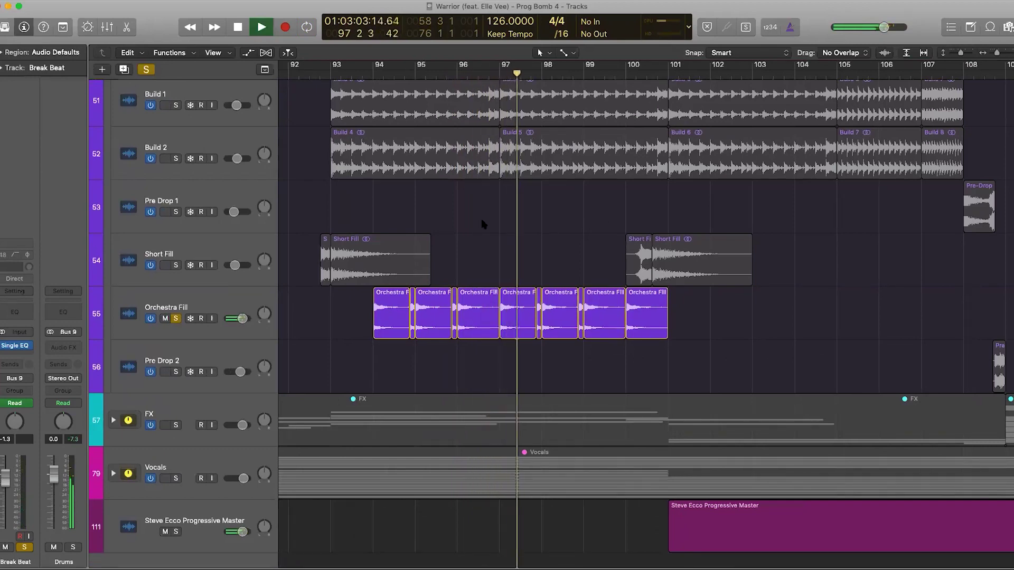
key("space")
Step: Solo the Short Fill track and start playback from bar 100
left_click(176, 265)
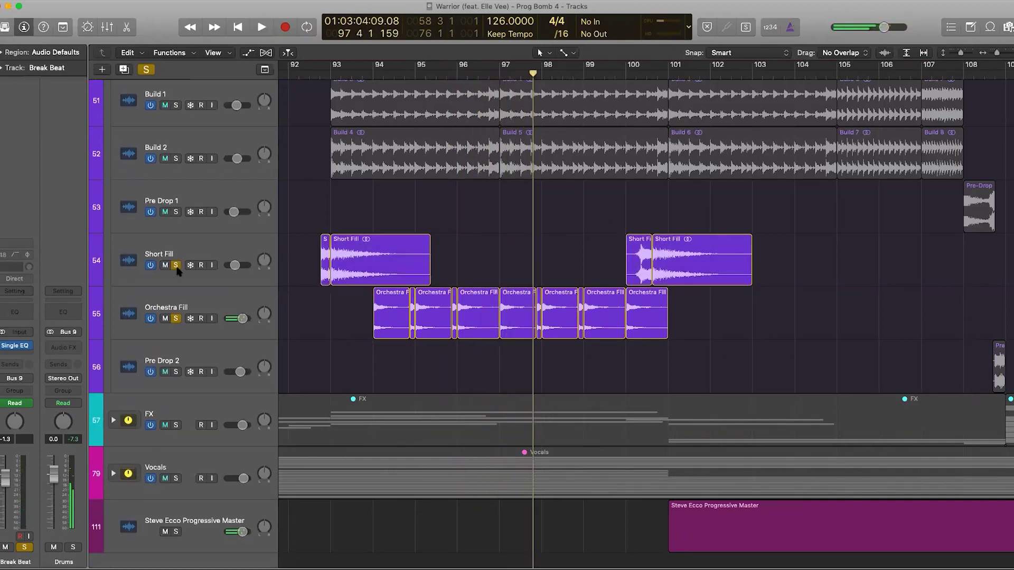
left_click_drag(175, 158, 176, 105)
scroll(418, 164, "up", 5)
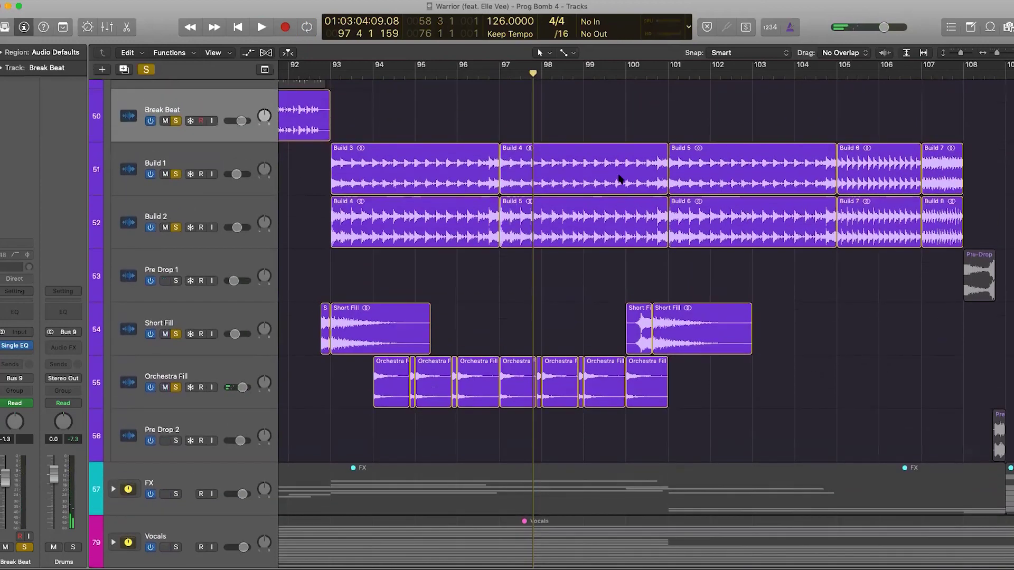
scroll(613, 95, "right", 3)
left_click(626, 74)
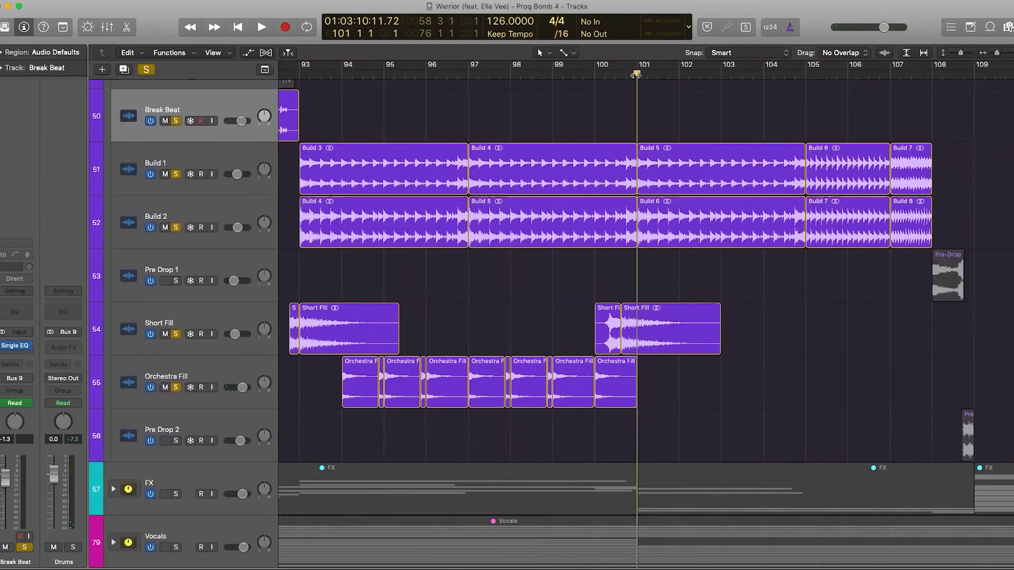
left_click_drag(623, 75, 593, 76)
key("space")
scroll(739, 222, "right", 5)
scroll(897, 106, "down", 6)
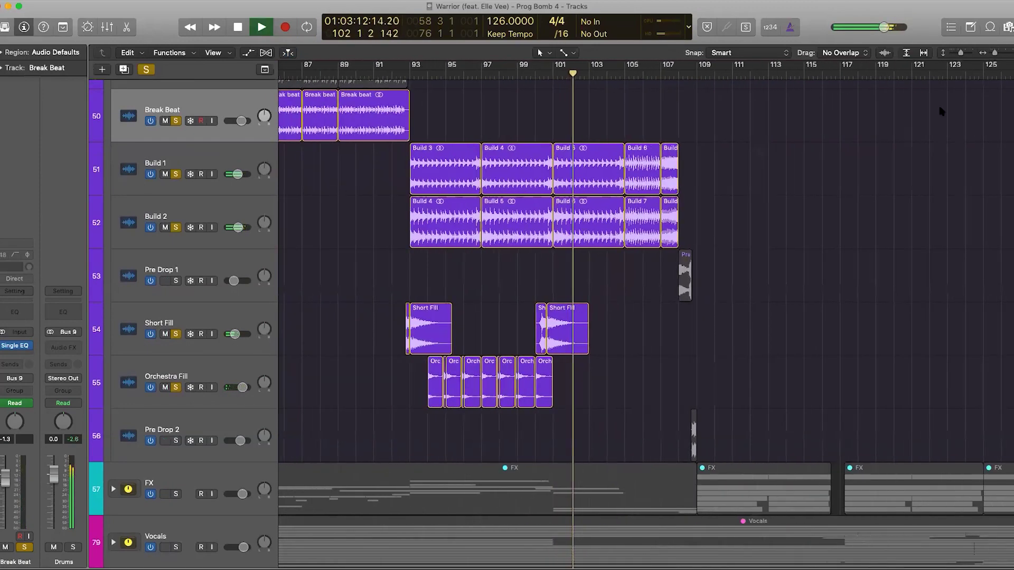
scroll(784, 264, "up", 1)
scroll(782, 265, "right", 5)
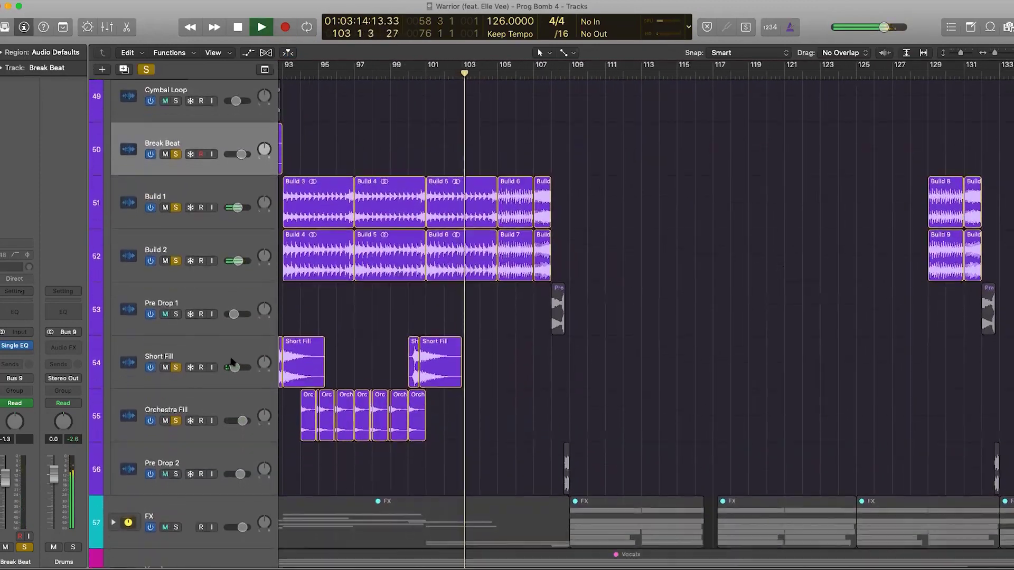
Step: Unmute Pre Drop 1 and Pre Drop 2, then select the Build 1 and Build 2 tracks
left_click(165, 314)
left_click(165, 474)
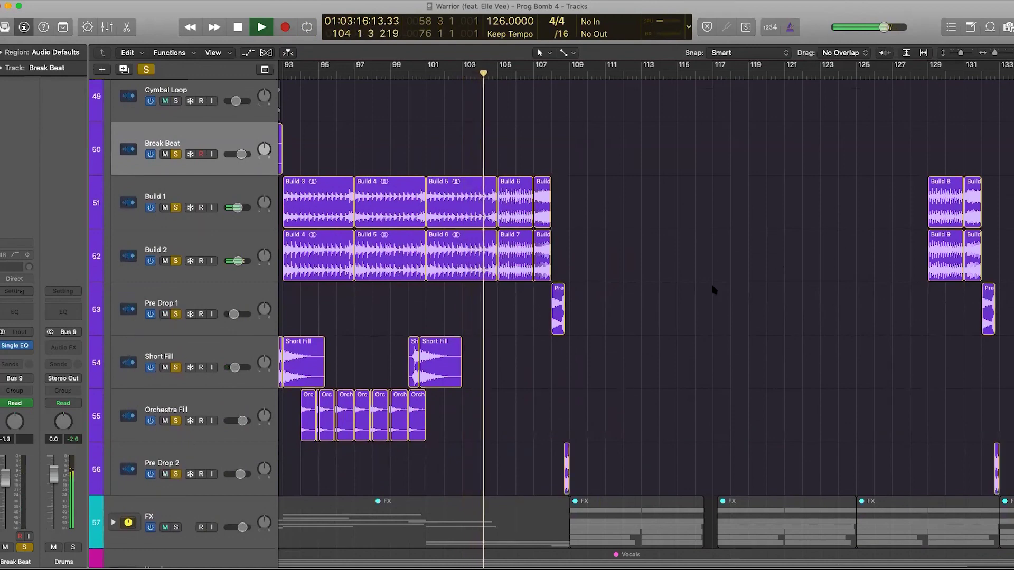
scroll(876, 126, "up", 3)
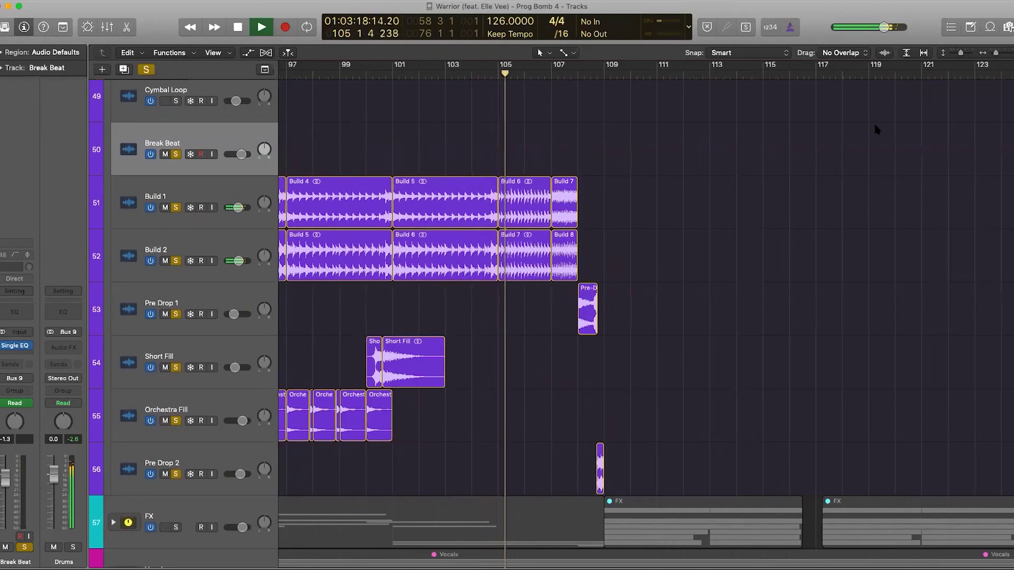
left_click(193, 194)
left_click(200, 231)
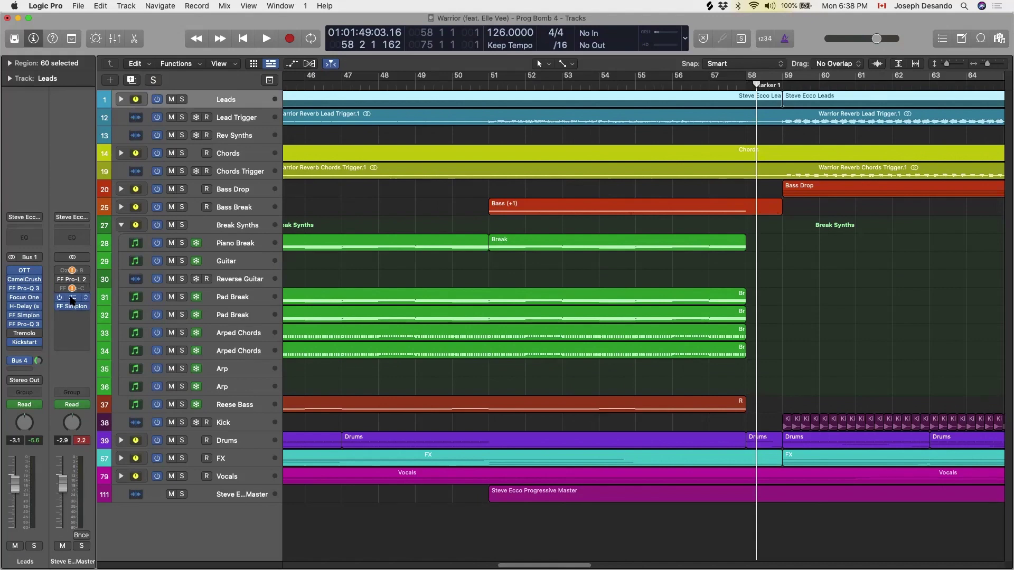
Step: Open the master bus Endless Smile and reposition its window beside the arrangement
left_click(72, 299)
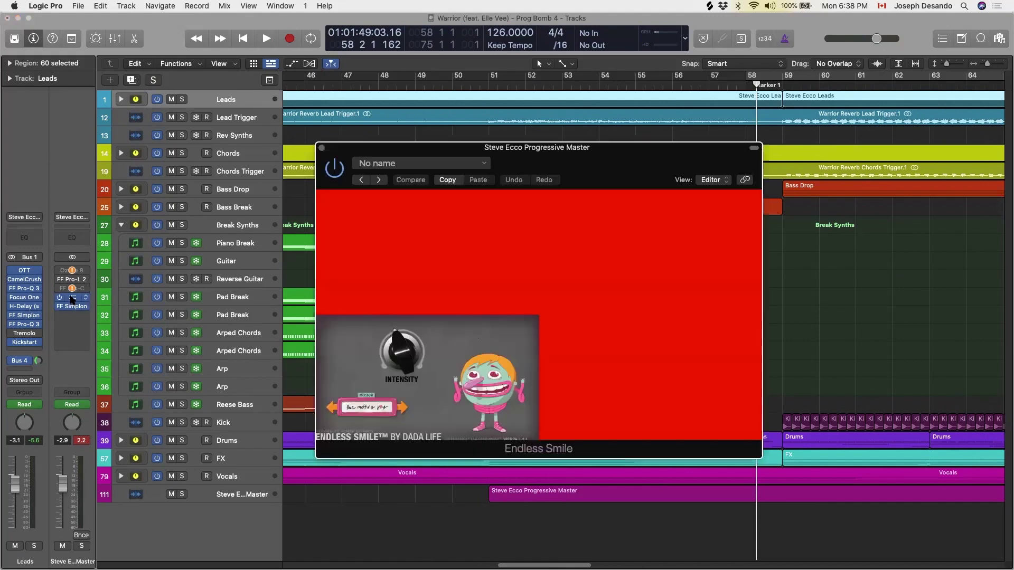
left_click_drag(453, 154, 291, 114)
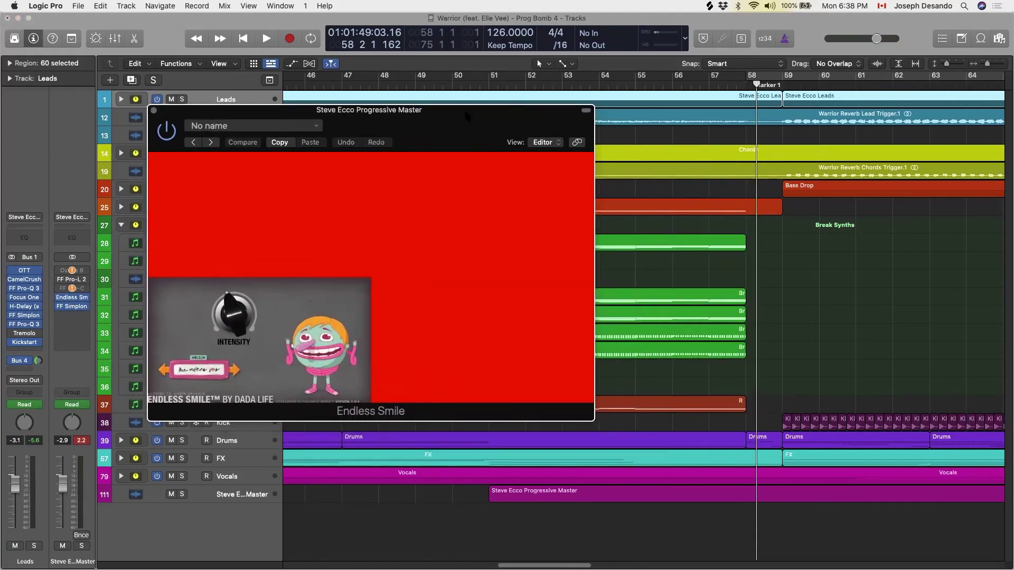
left_click_drag(464, 108, 633, 249)
left_click_drag(483, 250, 487, 289)
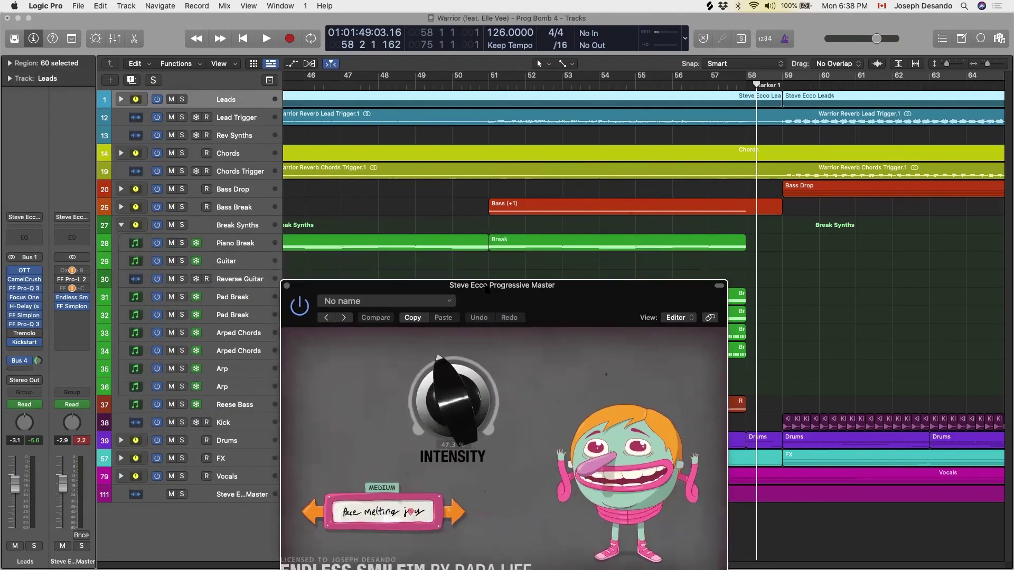
Step: Play from bar 51 into the drop to watch Endless Smile's intensity rise, then stop
left_click(488, 83)
key("space")
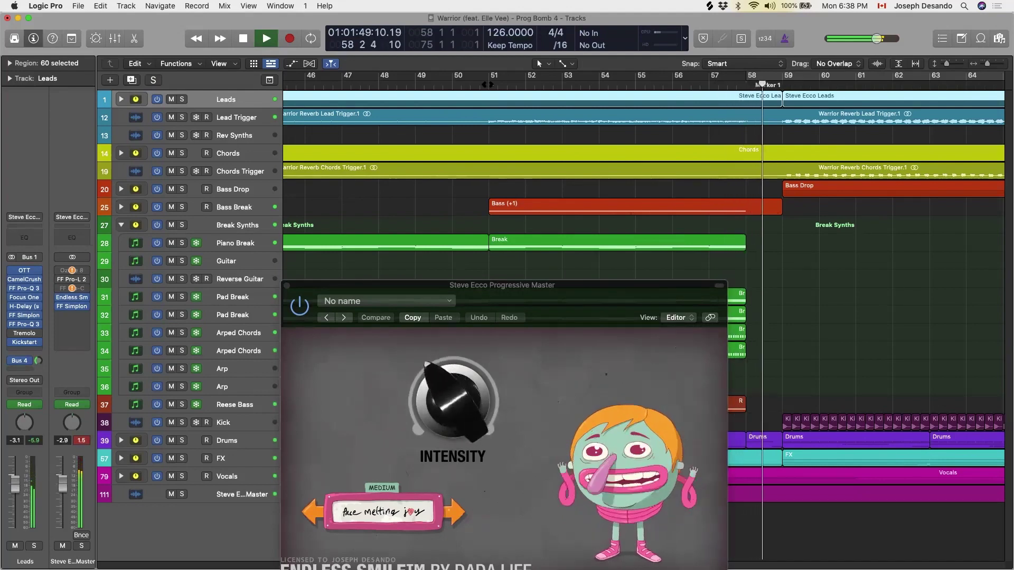
key("space")
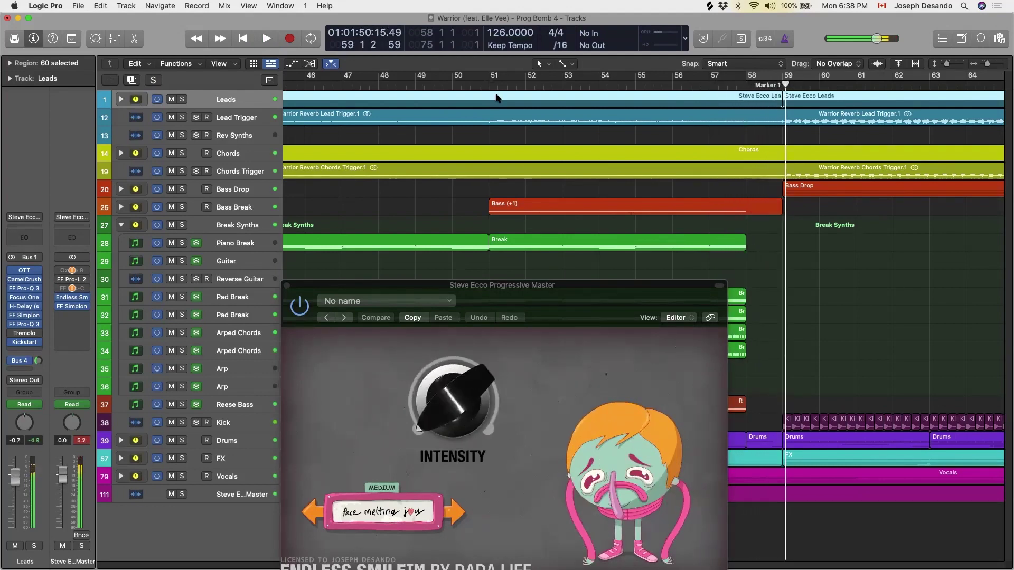
left_click_drag(491, 286, 378, 153)
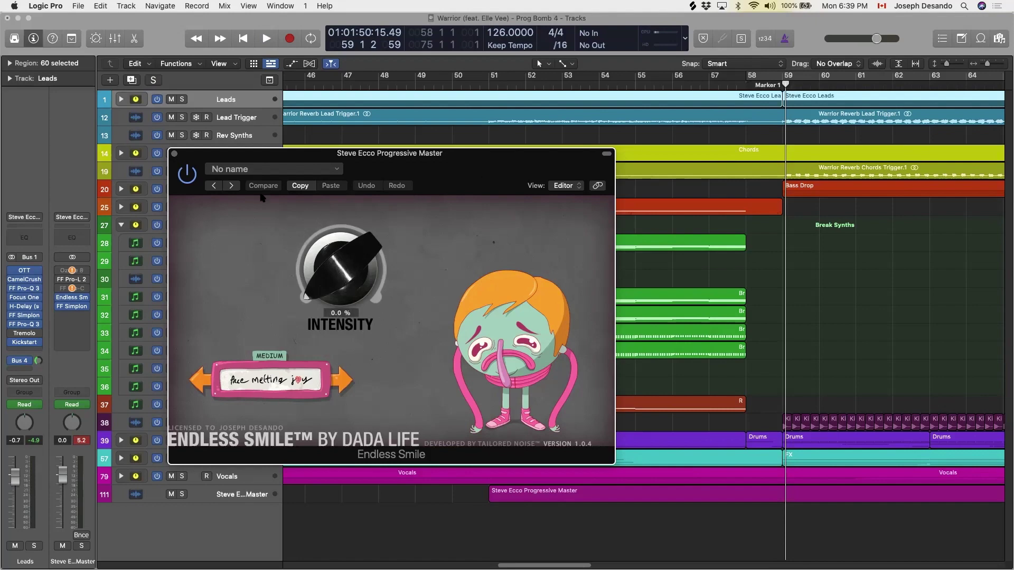
left_click(174, 153)
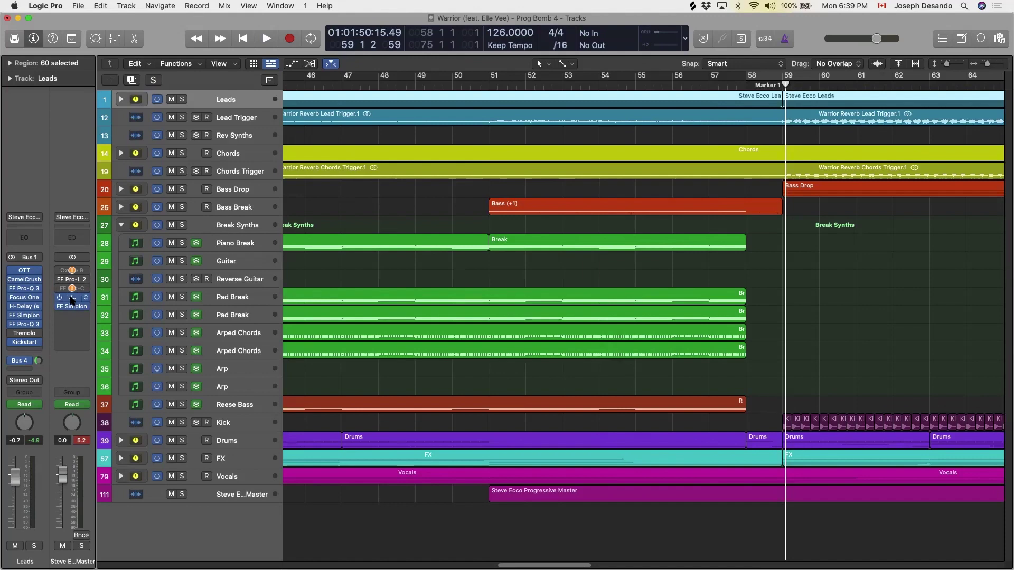
left_click(72, 298)
left_click(175, 154)
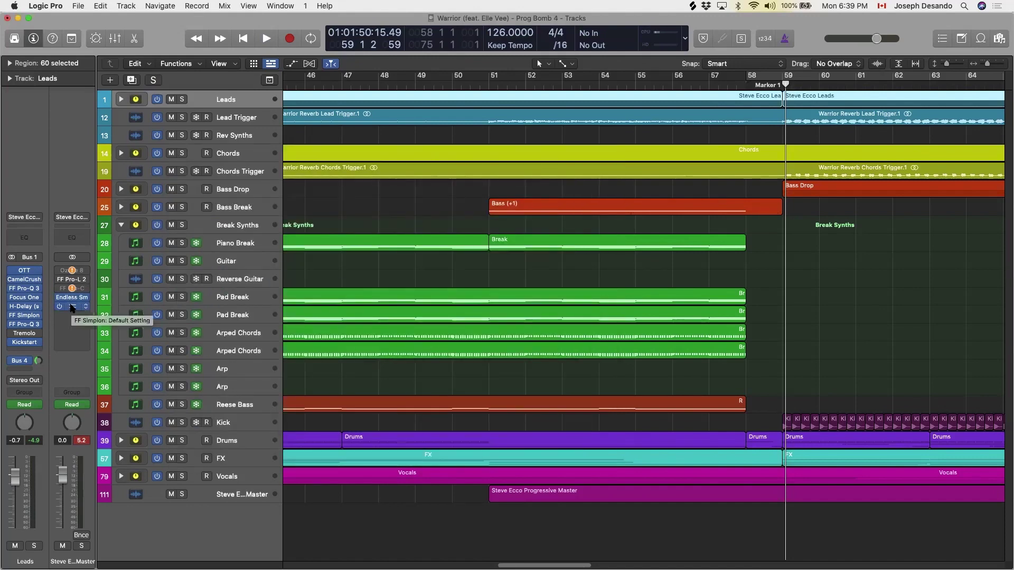
left_click(72, 307)
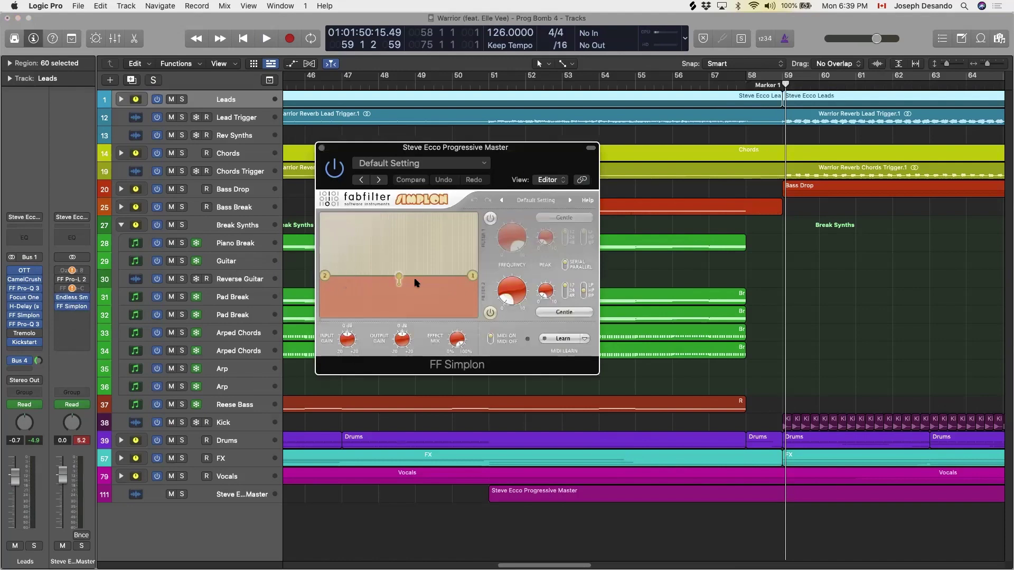
mouse_move(518, 298)
mouse_move(546, 291)
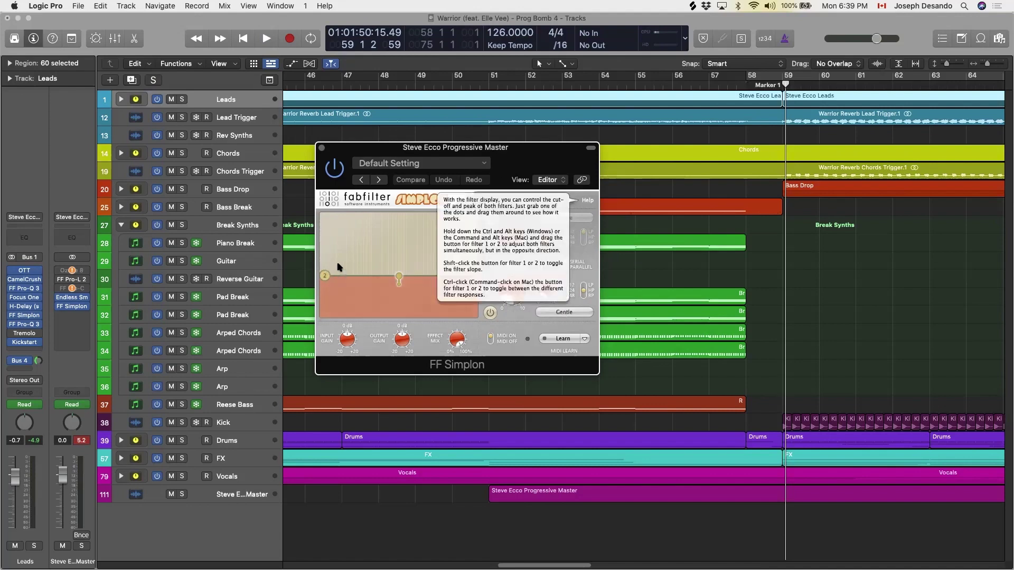
left_click_drag(330, 156, 402, 246)
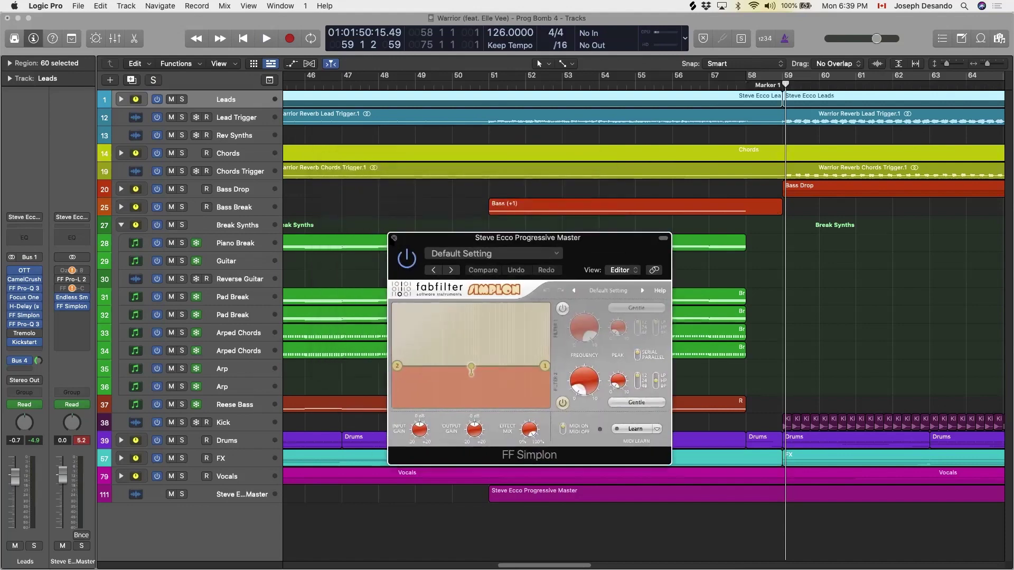
left_click(393, 238)
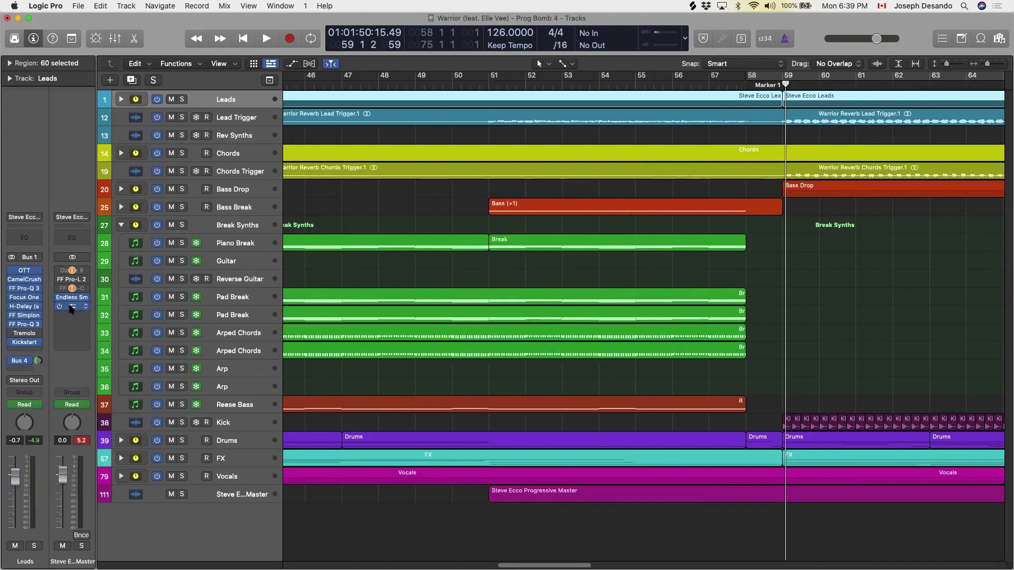
Step: Open FF Simplon, play from bar 51, and drag filter 2's cutoff upward during the build
left_click(72, 307)
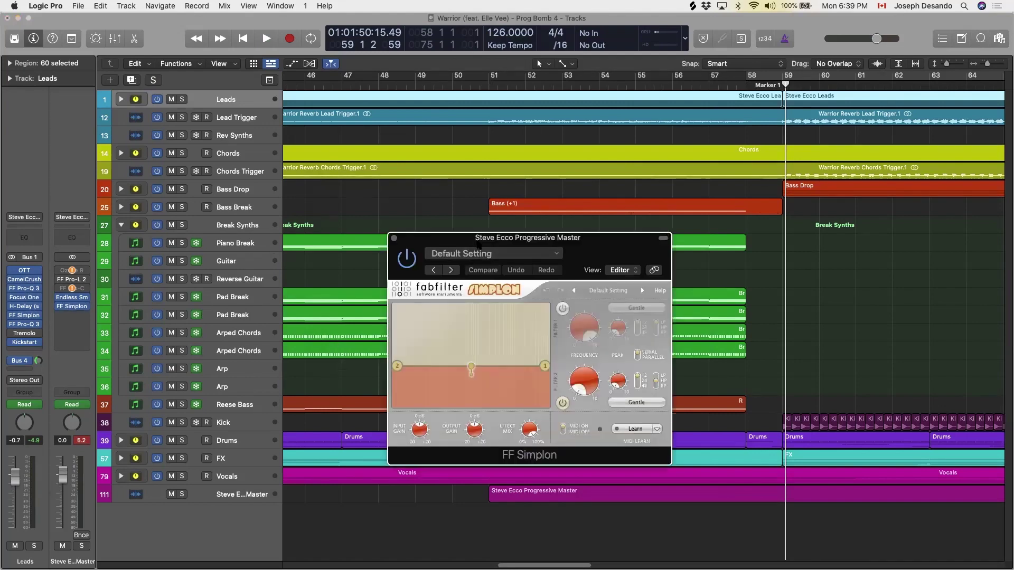
left_click_drag(472, 241, 512, 316)
left_click(491, 85)
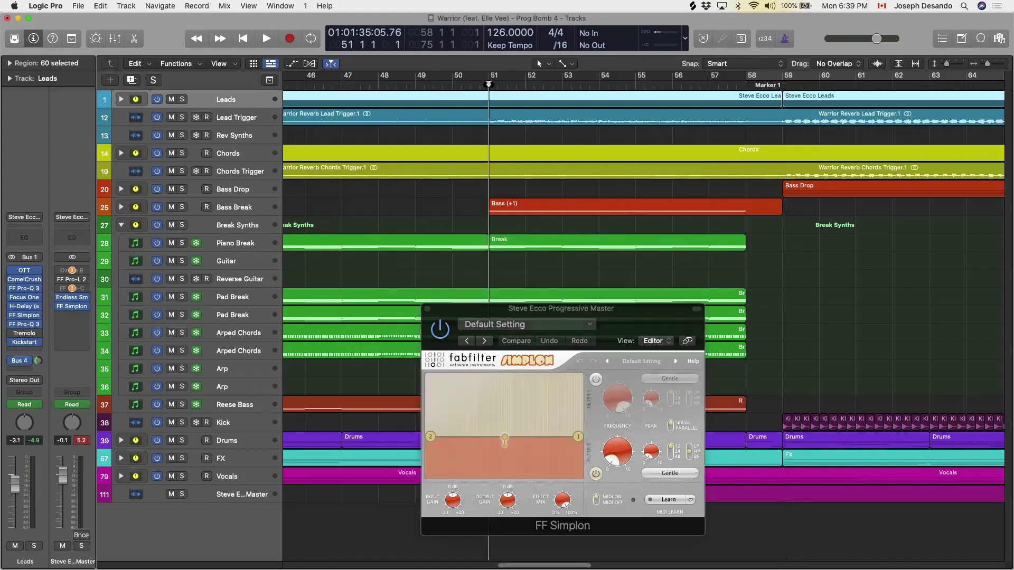
key("space")
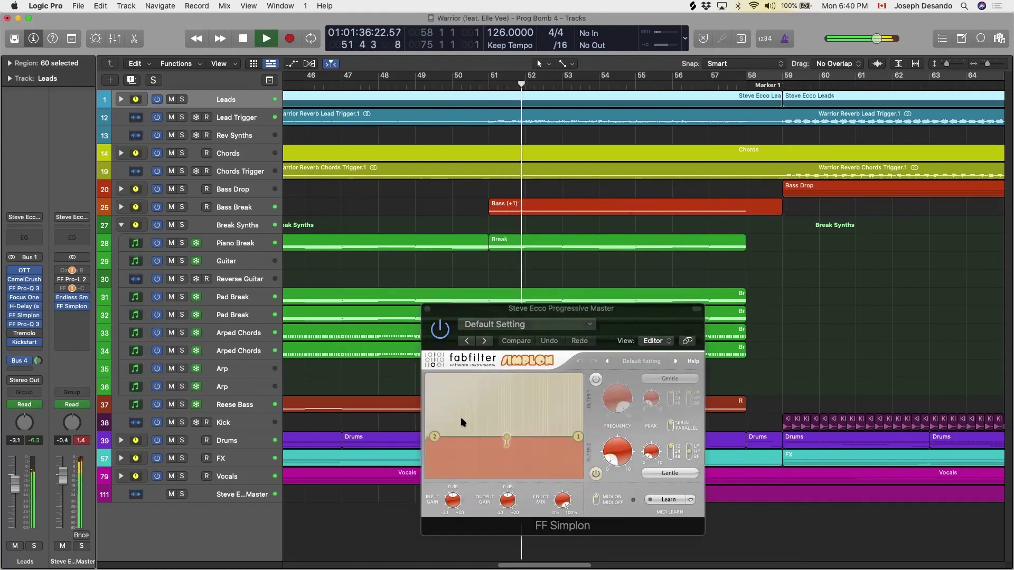
left_click_drag(427, 441, 432, 441)
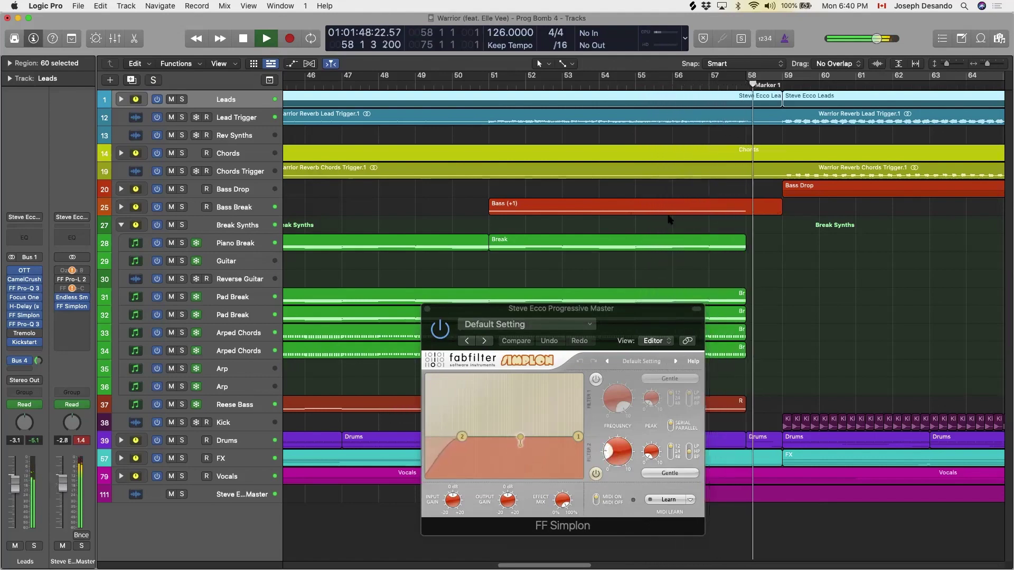
key("space")
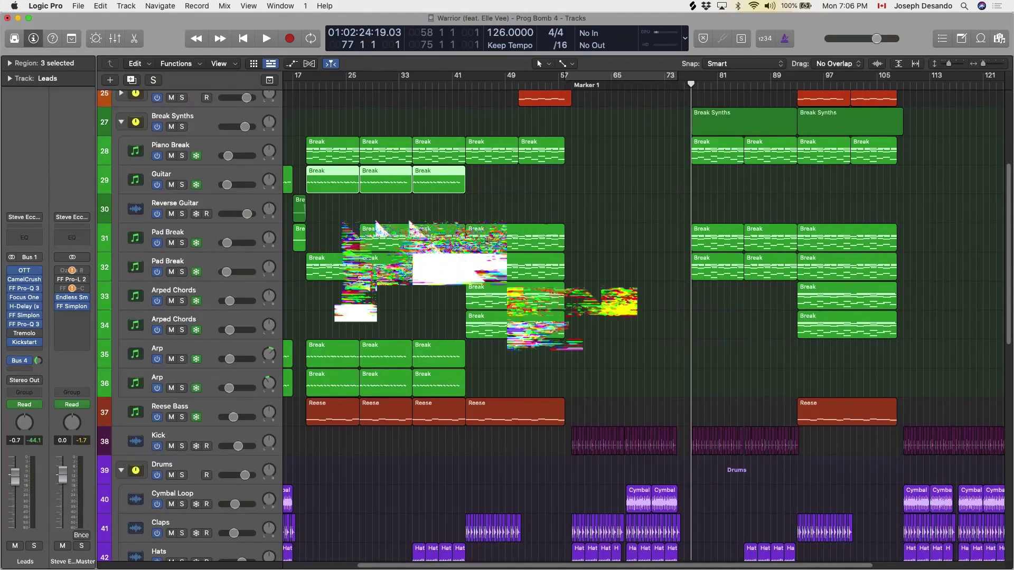